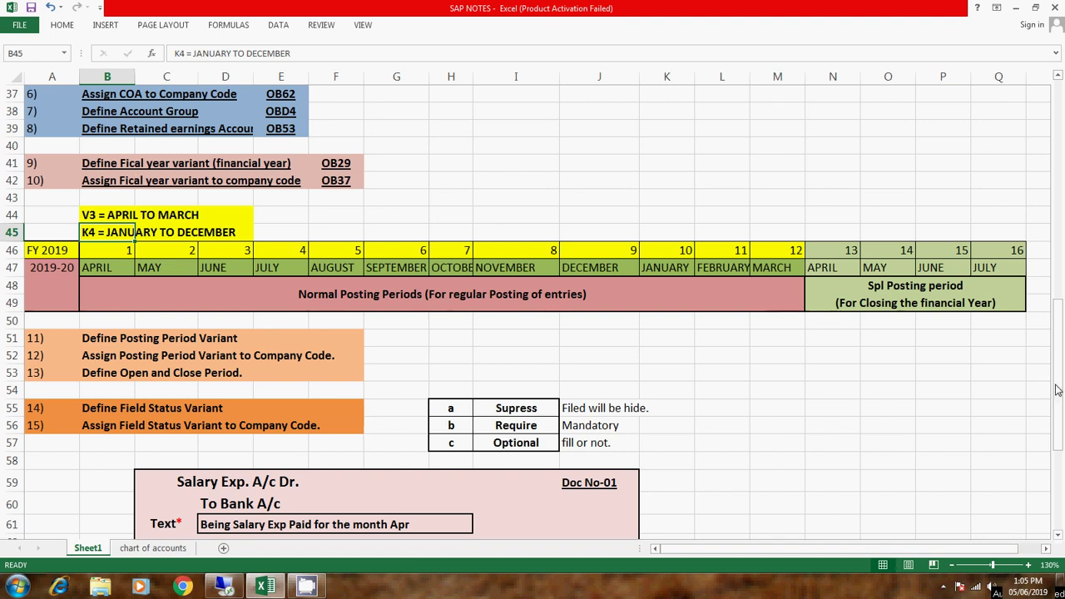
- Review the chart of accounts and fiscal year variant configuration tasks, numbered 5 to 10, in the SAP notes sheet
left_click_drag(1058, 390, 1058, 371)
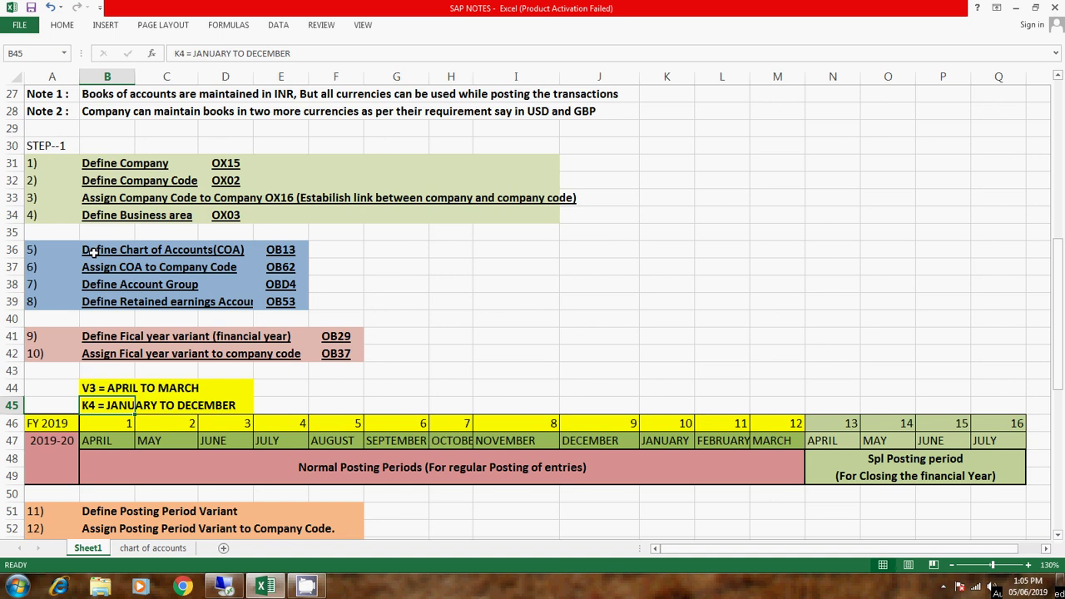
left_click_drag(93, 253, 229, 303)
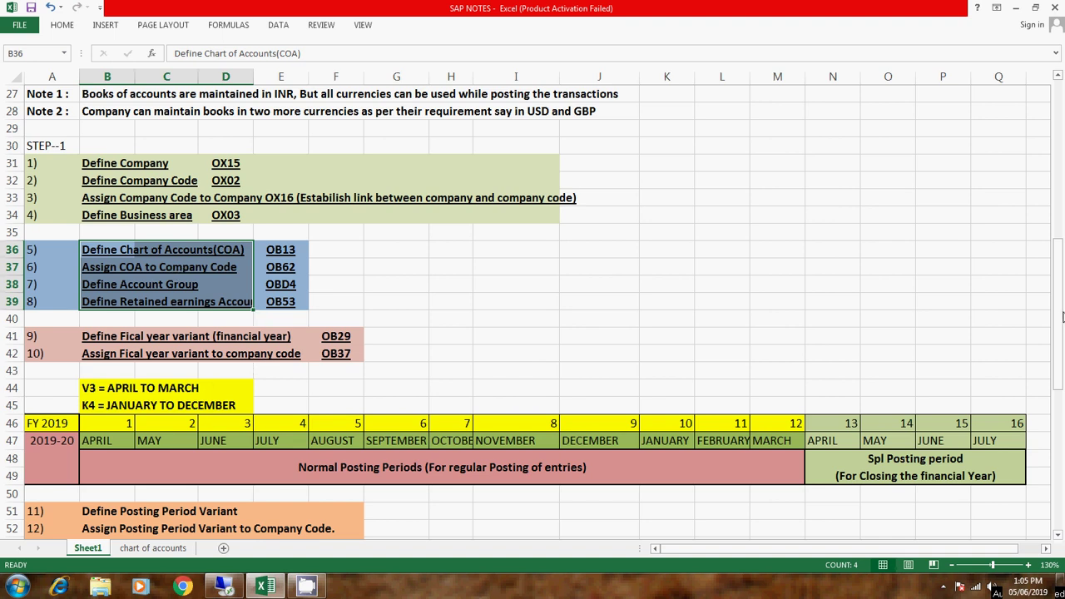
left_click_drag(1061, 317, 1062, 359)
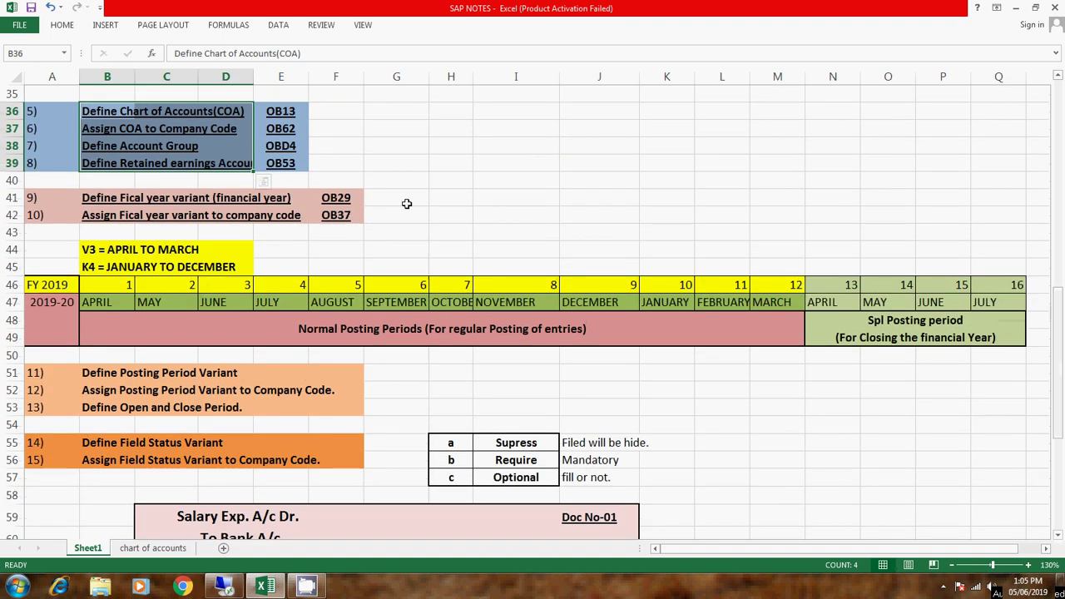
left_click(407, 201)
left_click(87, 197)
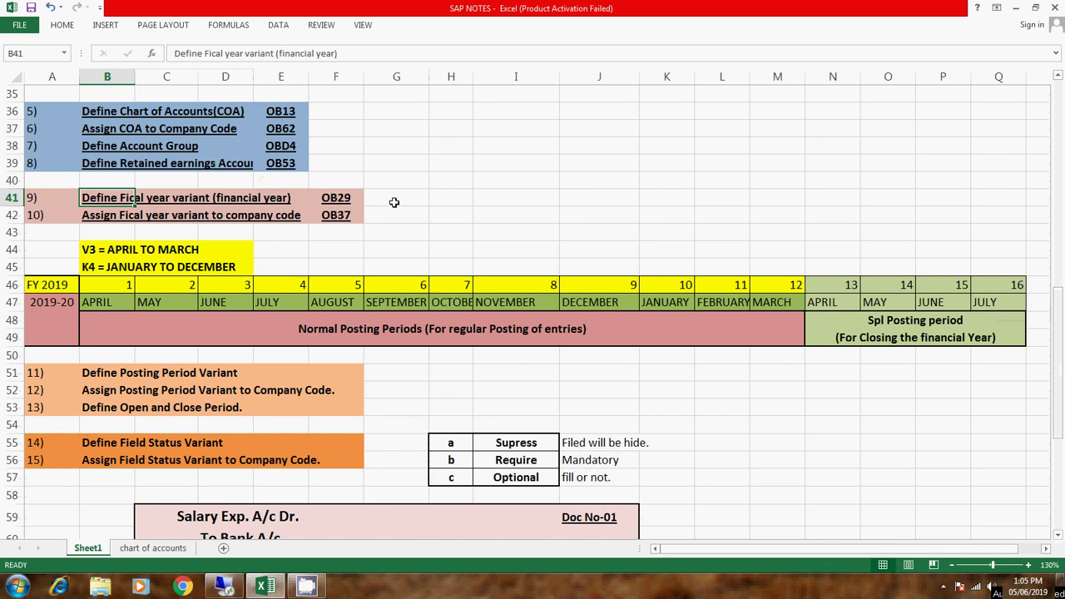
- Examine normal posting periods 1 to 12, special periods 13 to 16 and the V3 variant definition in the notes
left_click(128, 284)
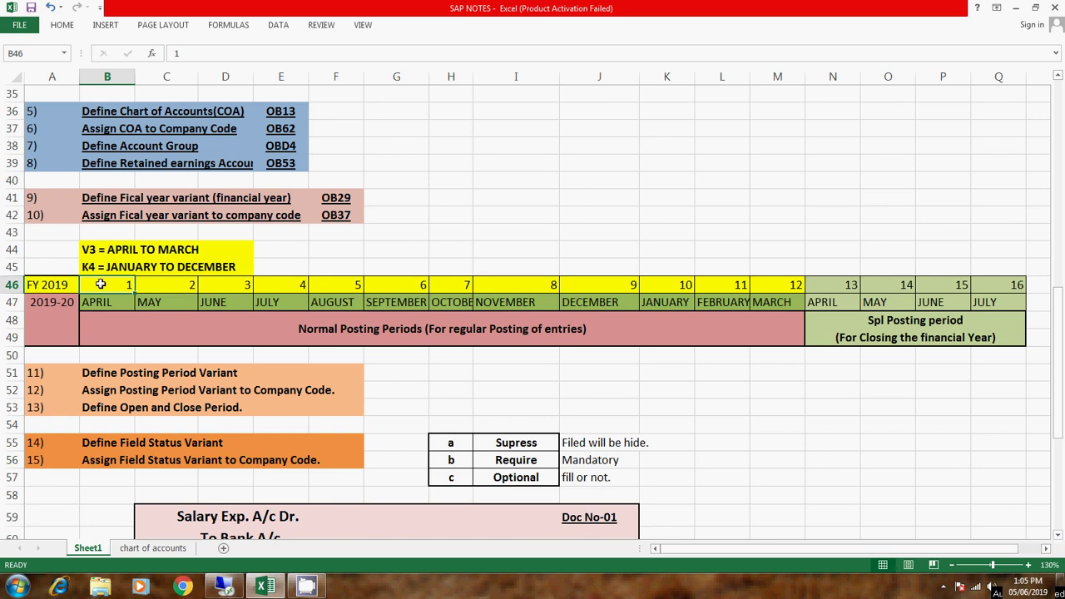
left_click_drag(100, 285, 792, 297)
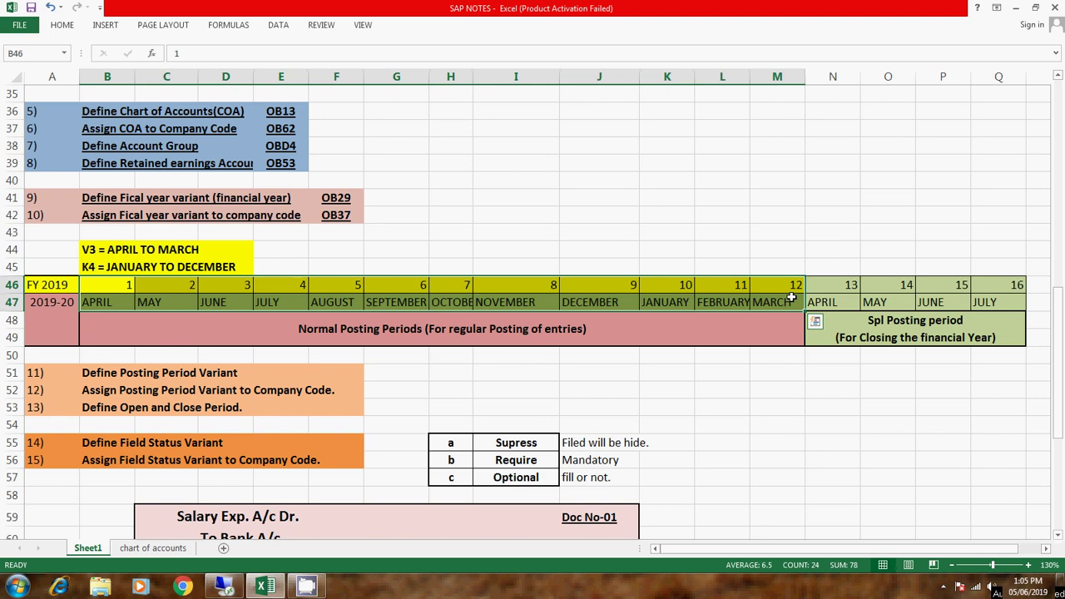
left_click_drag(836, 286, 999, 298)
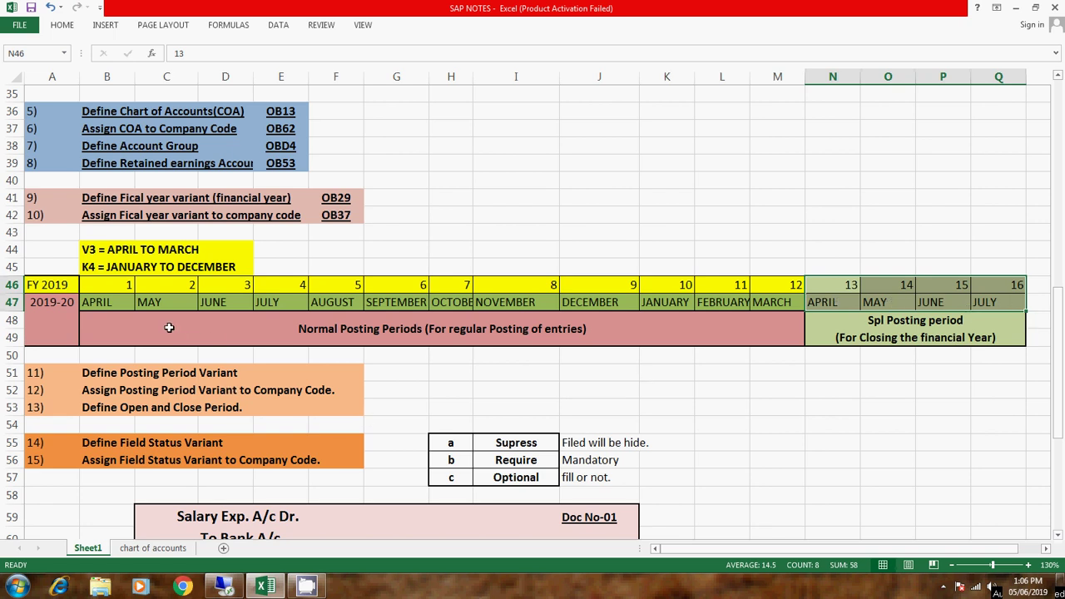
left_click_drag(107, 287, 774, 304)
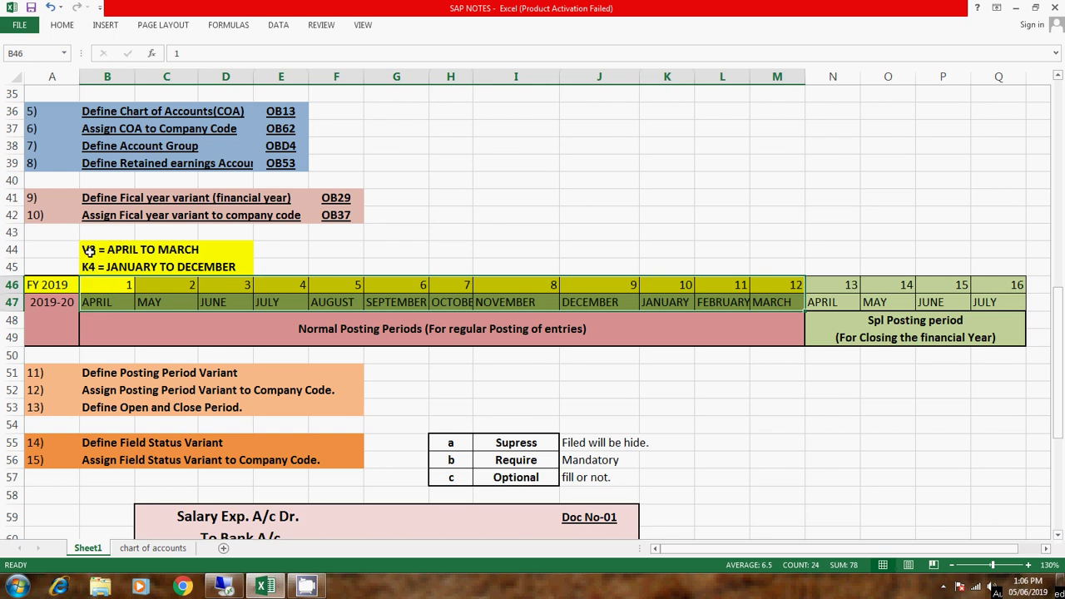
left_click(88, 250)
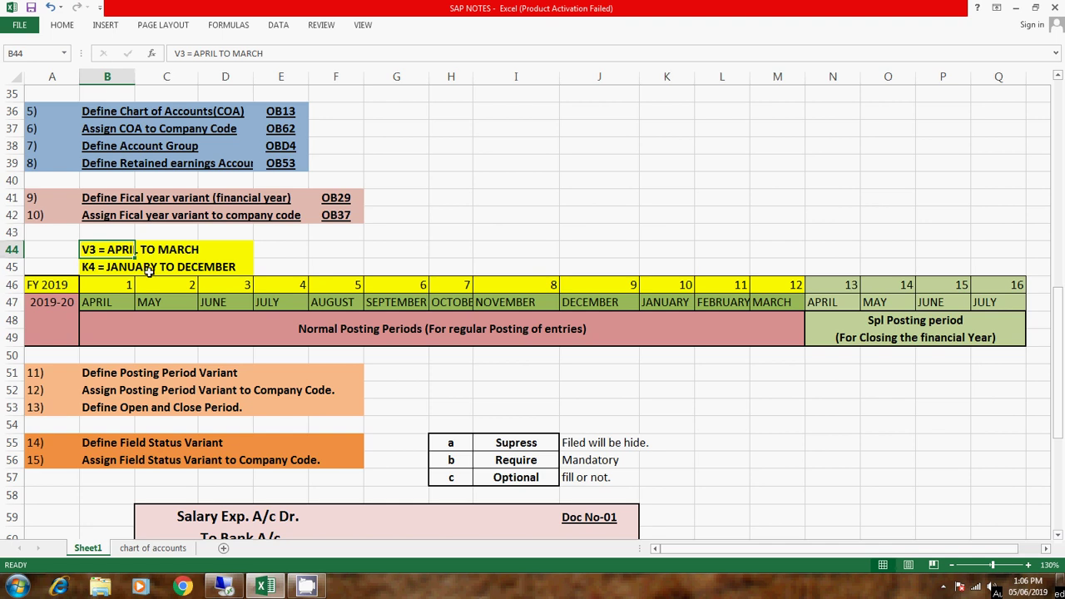
- Switch to the SAP remote session, exit the fiscal year variants view and open the SAP Reference IMG from the Execute Project transaction
left_click(223, 587)
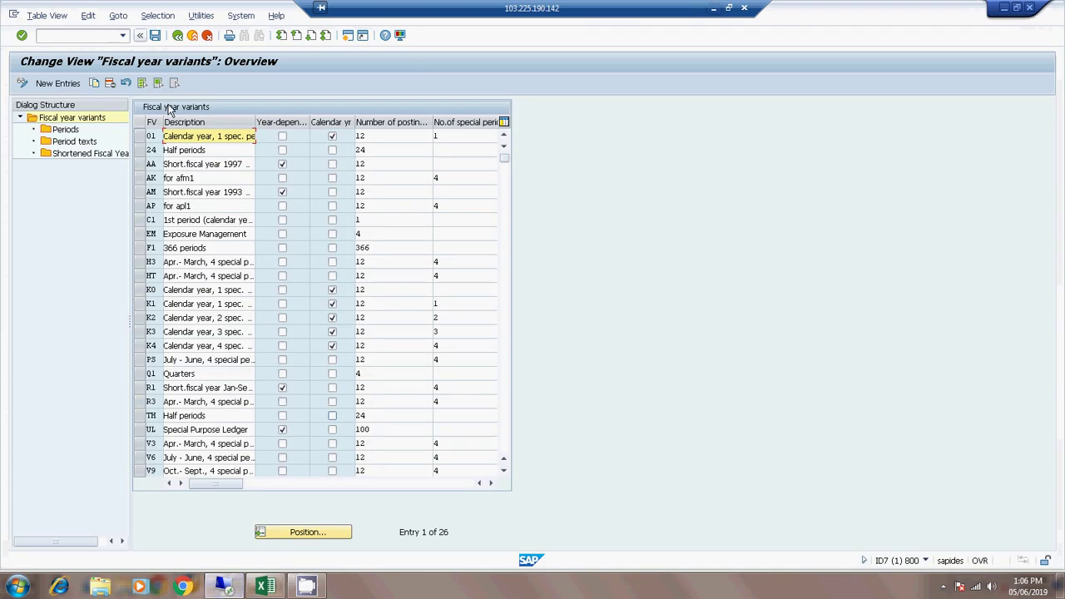
left_click(209, 36)
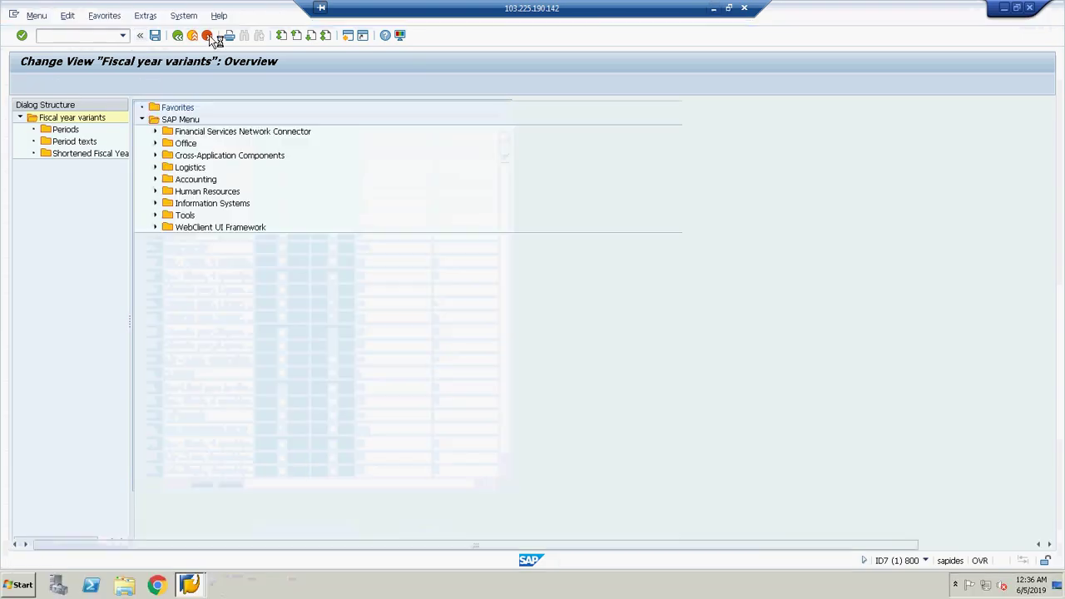
left_click(99, 37)
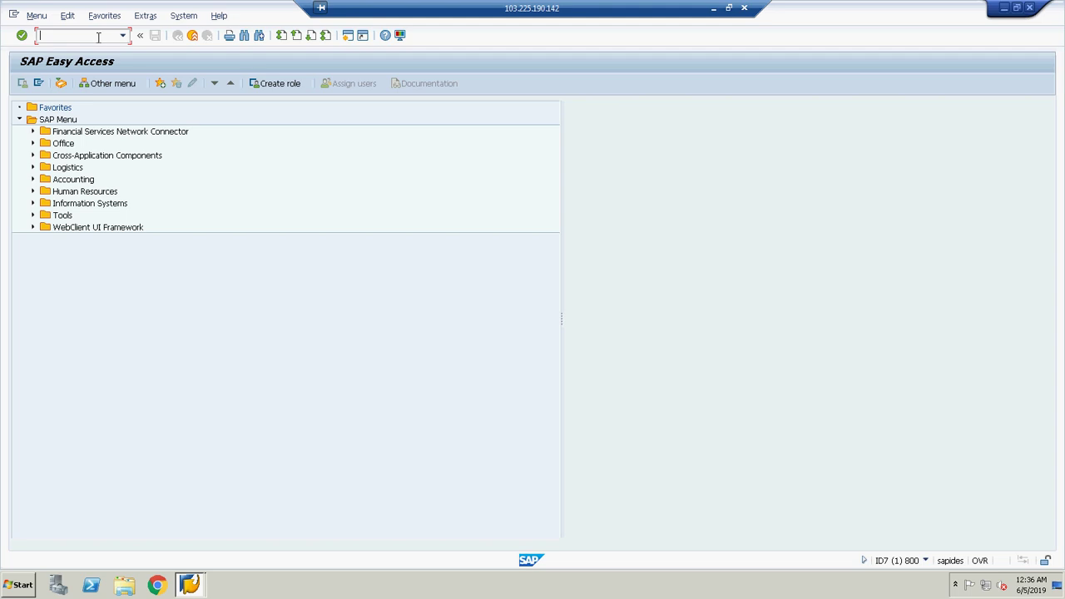
key("Return")
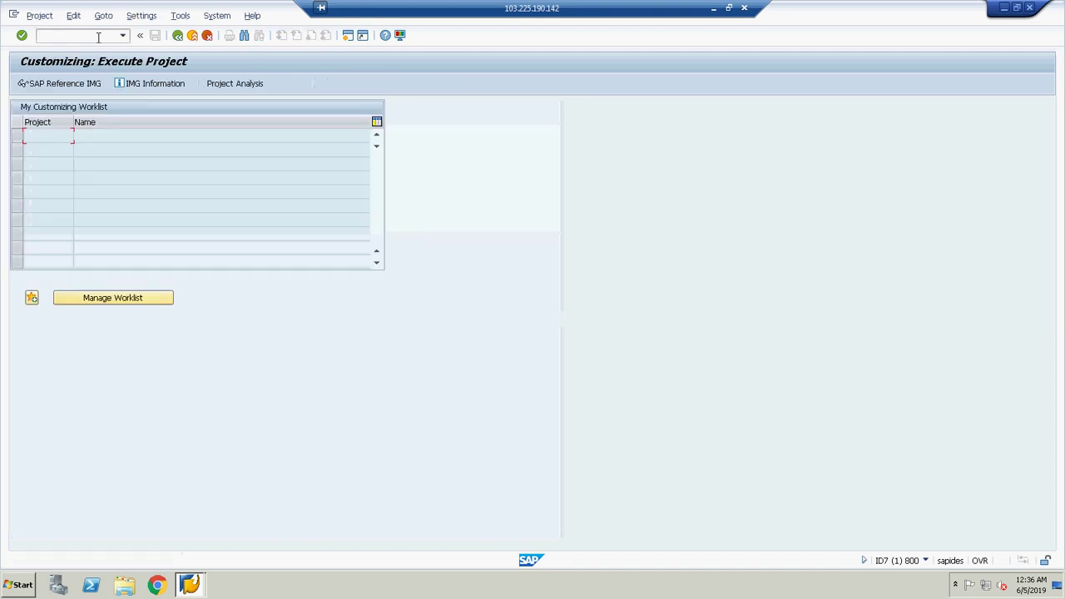
left_click(60, 87)
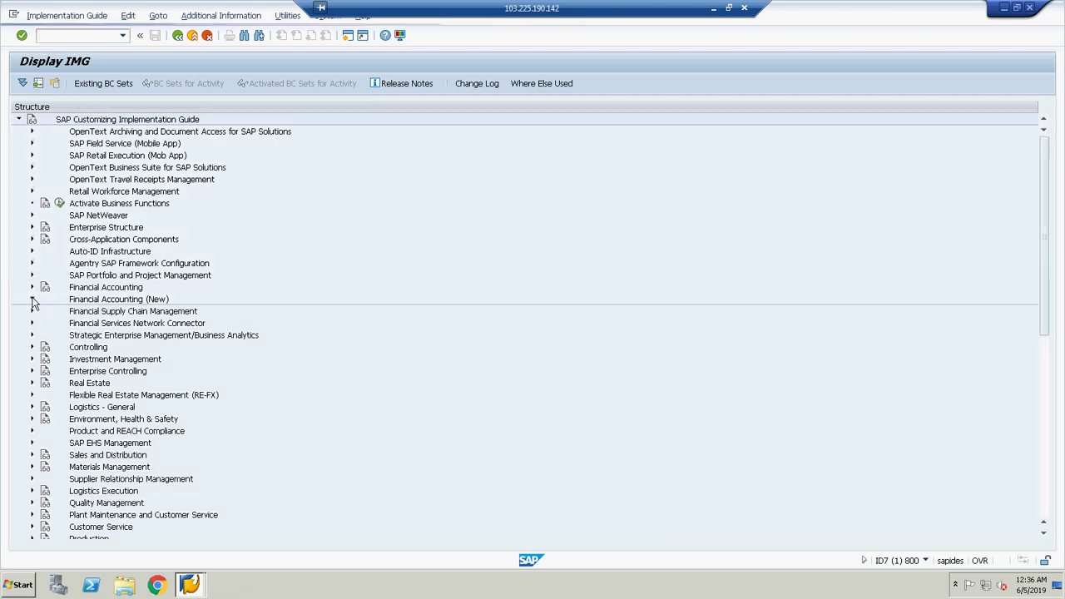
- Open Maintain Fiscal Year Variant in the IMG under Financial Accounting (New), Global Settings (New), Ledgers, Fiscal Year and Posting Periods
left_click(32, 299)
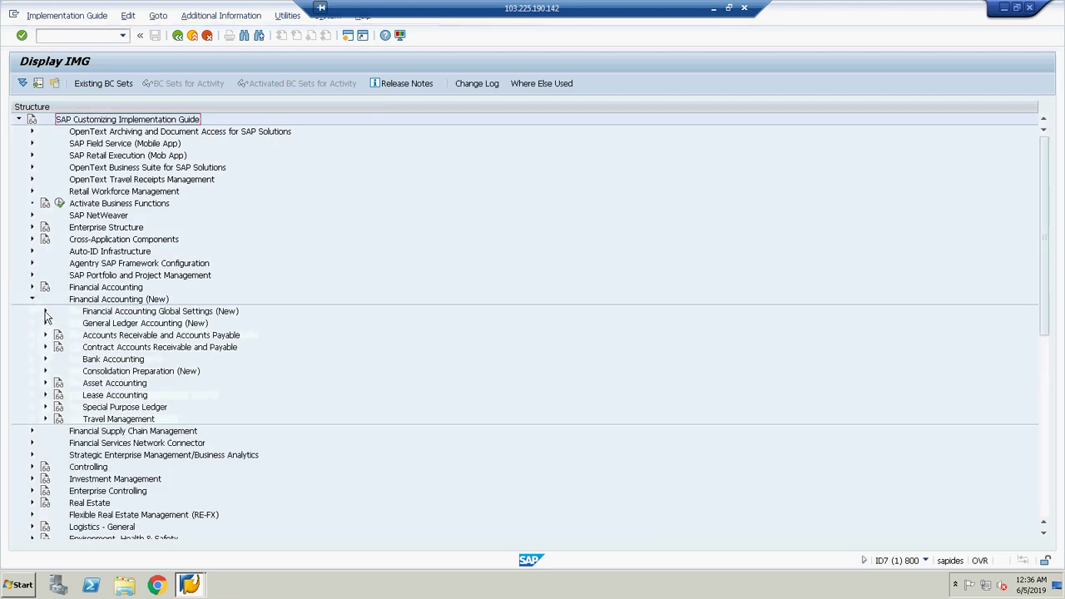
left_click(46, 313)
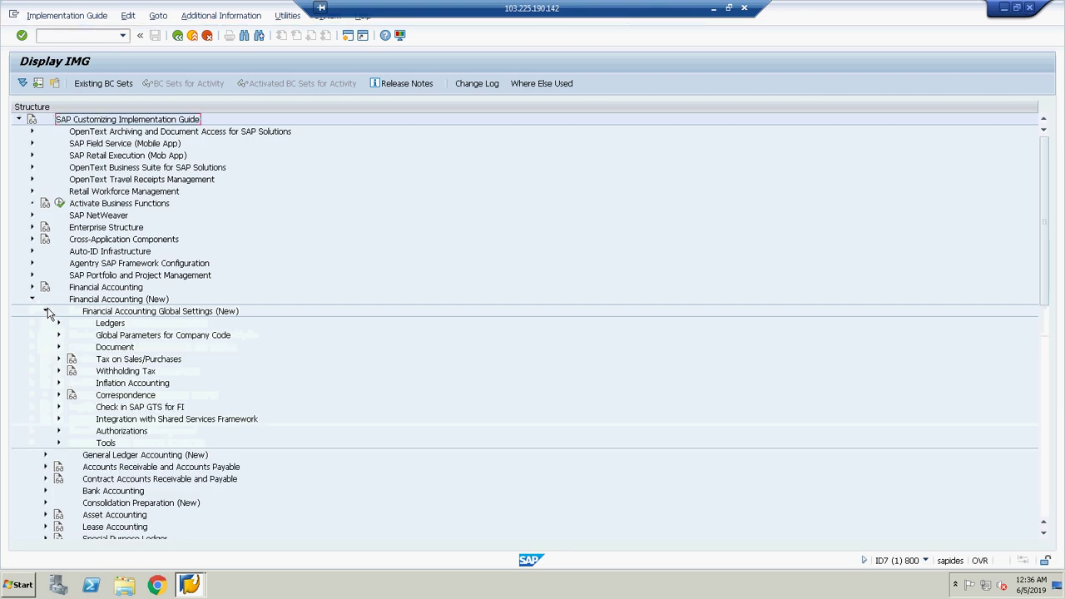
left_click(58, 327)
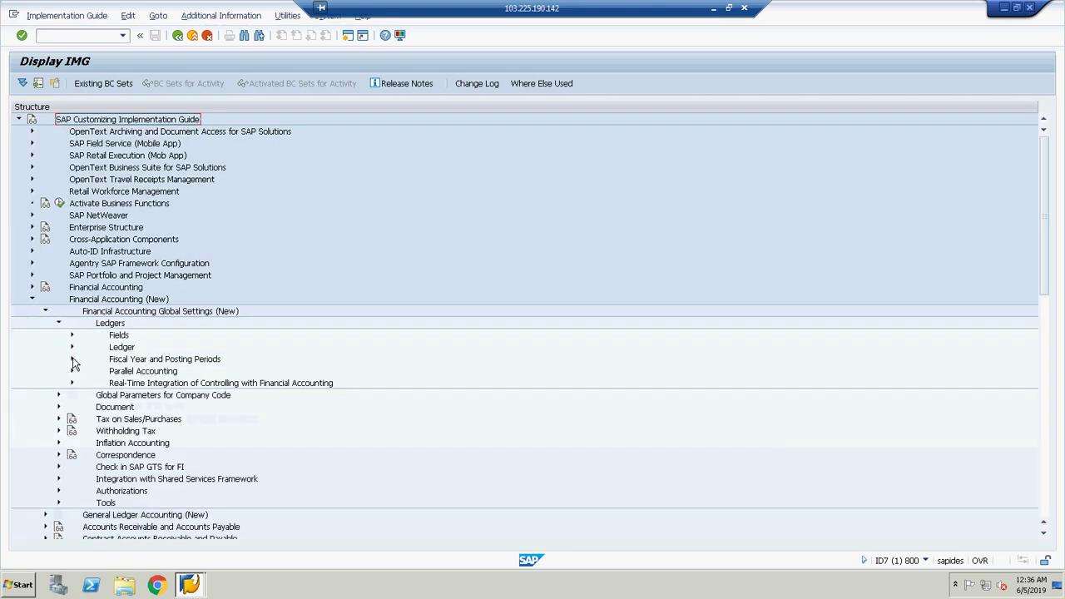
left_click(71, 359)
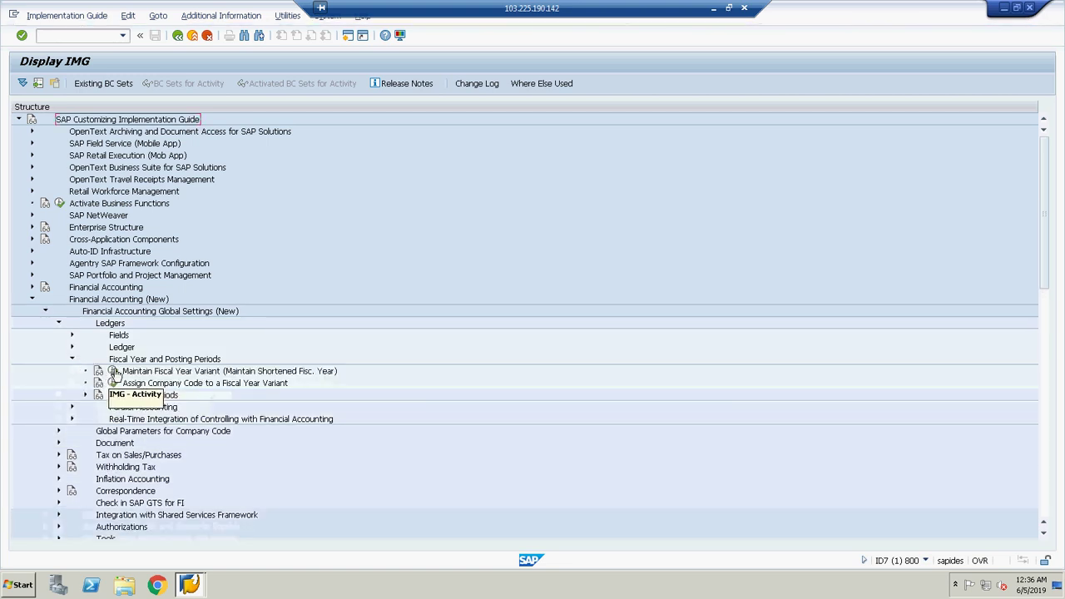
left_click(114, 372)
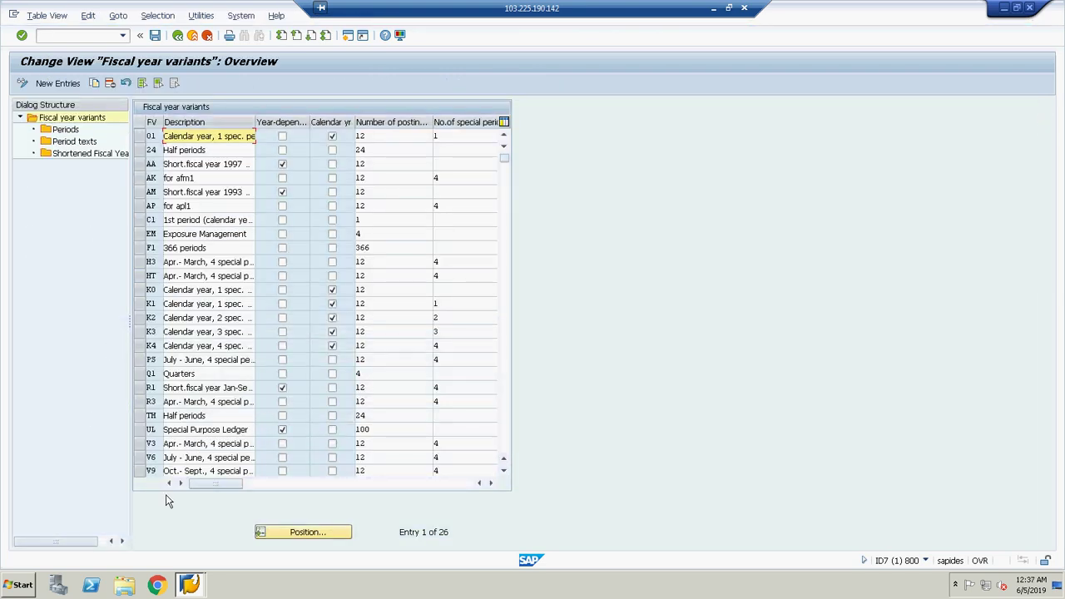
left_click(139, 445)
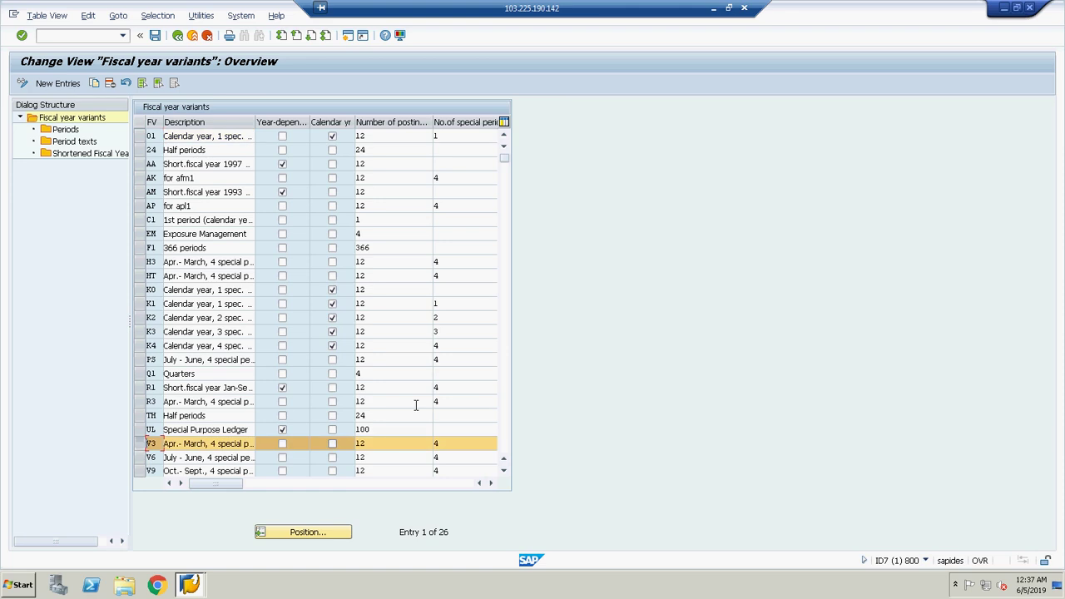
left_click(503, 472)
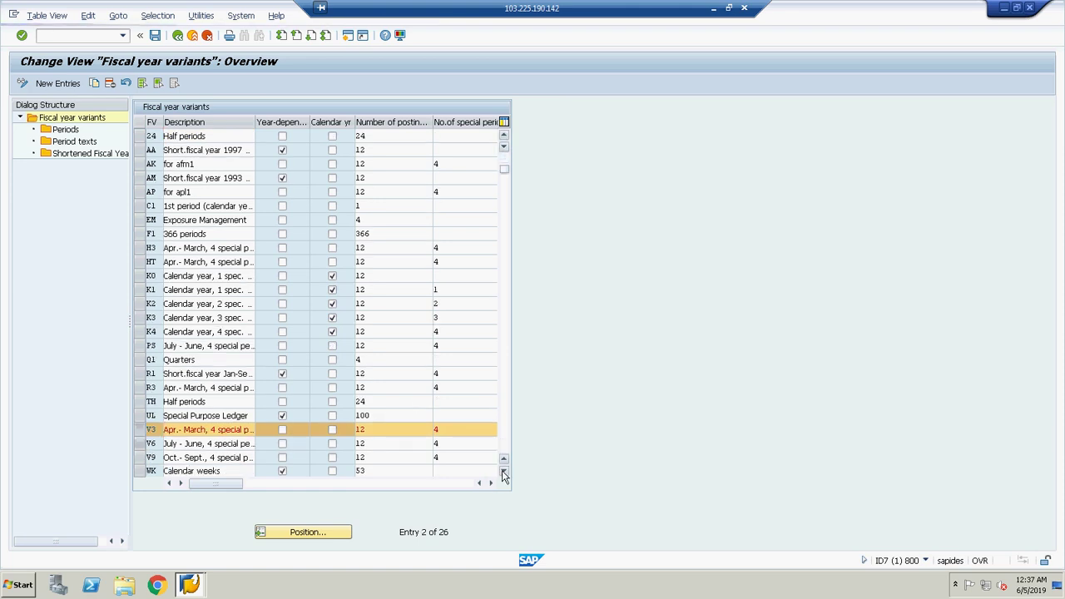
left_click(504, 472)
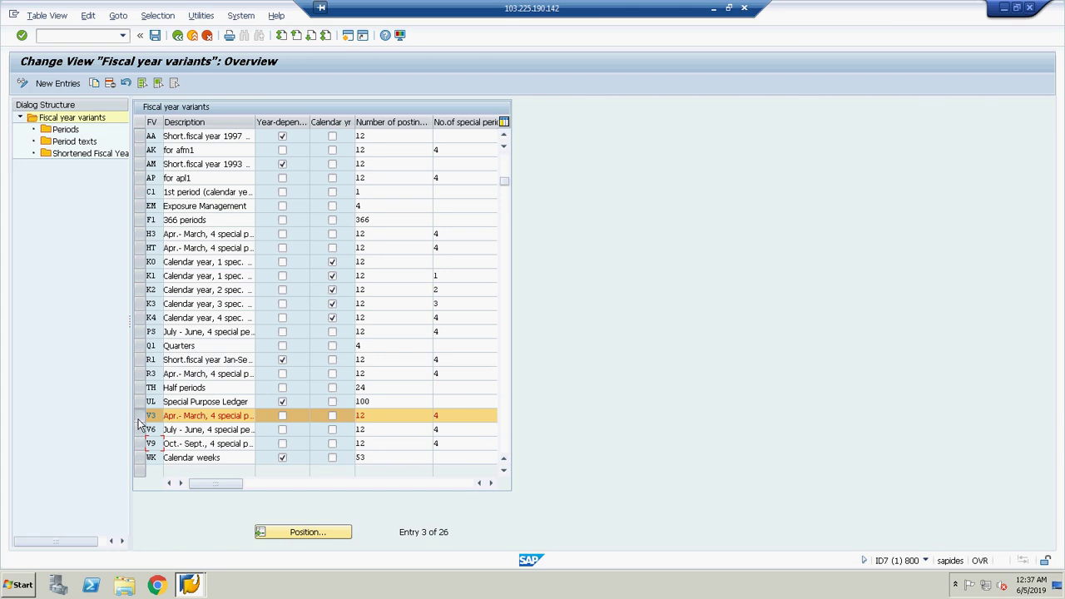
left_click(140, 415)
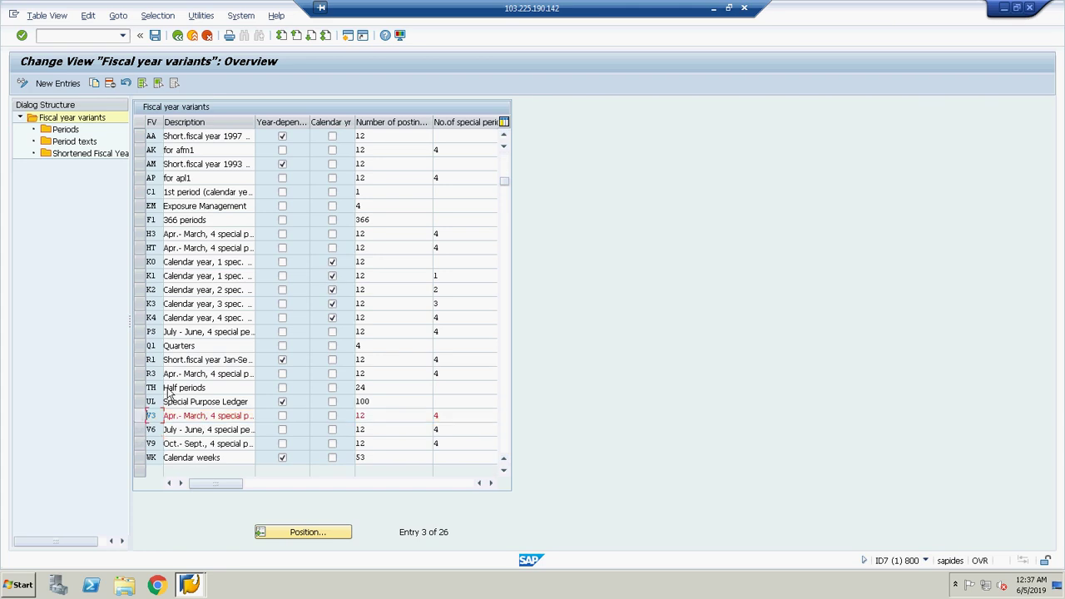
left_click(57, 84)
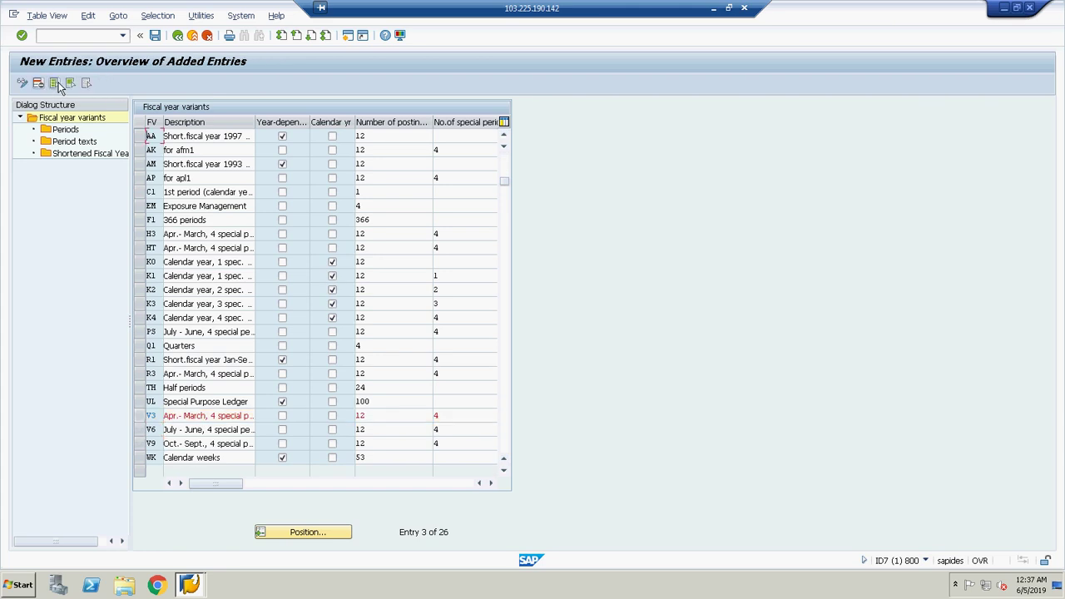
left_click(178, 36)
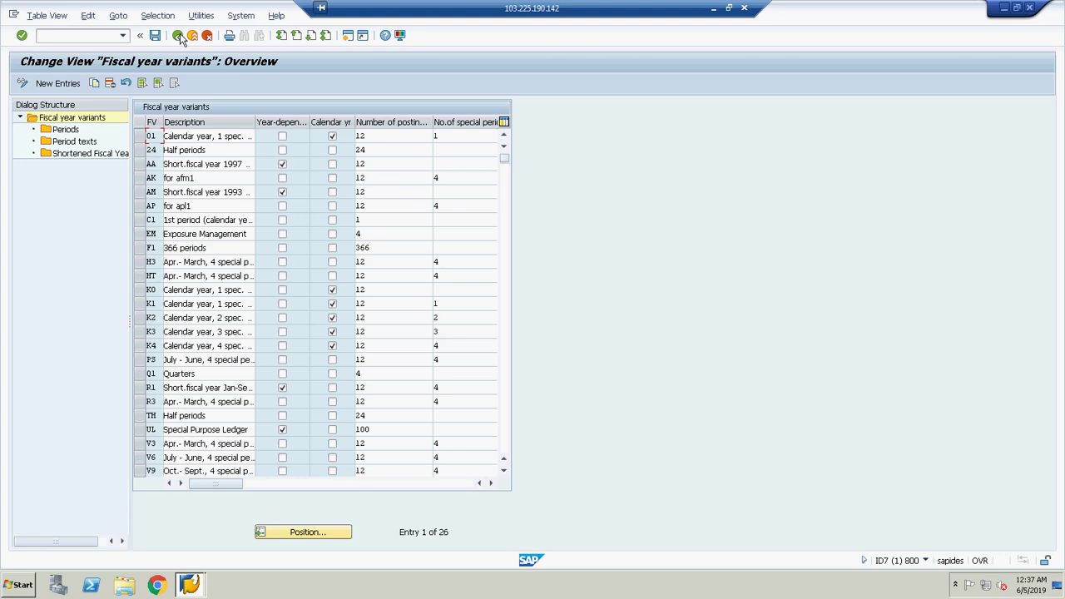
- Open the Periods view of fiscal year variant V3 and examine how calendar months, days and year shifts map to posting periods
left_click(139, 444)
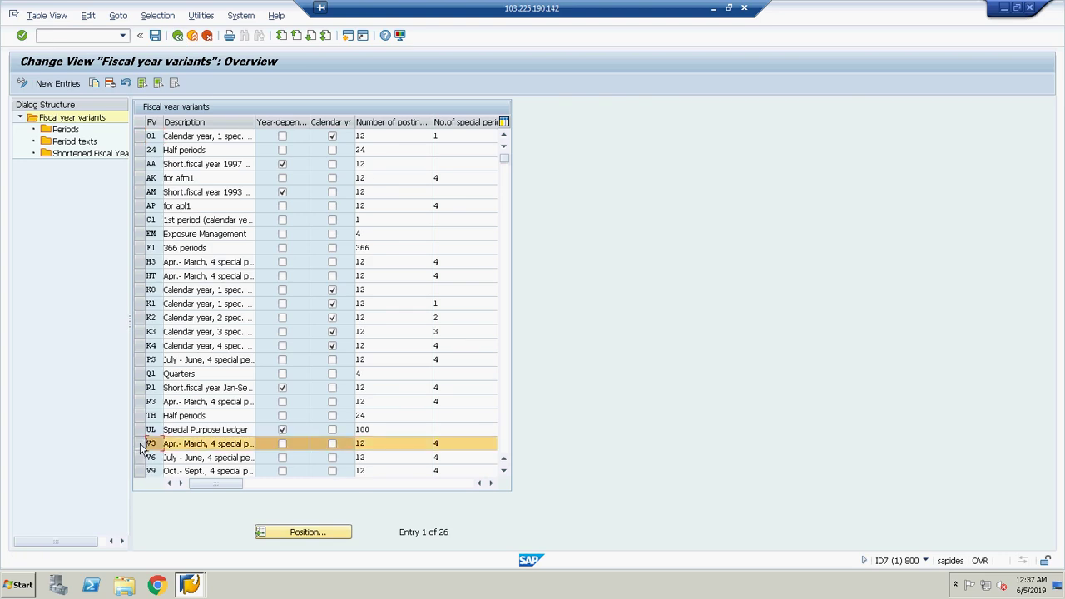
double_click(67, 130)
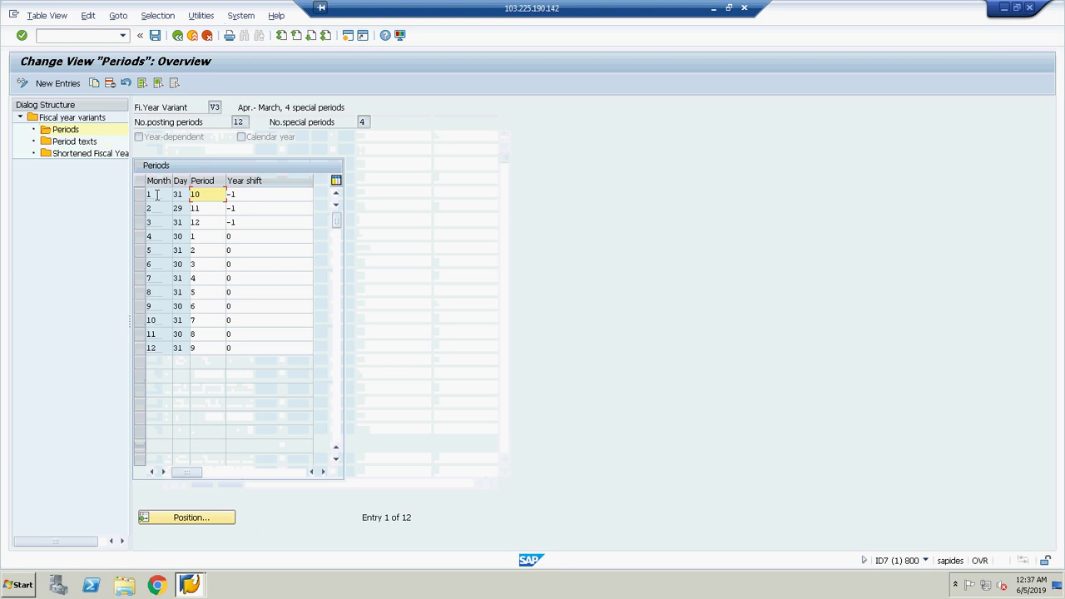
left_click(158, 348)
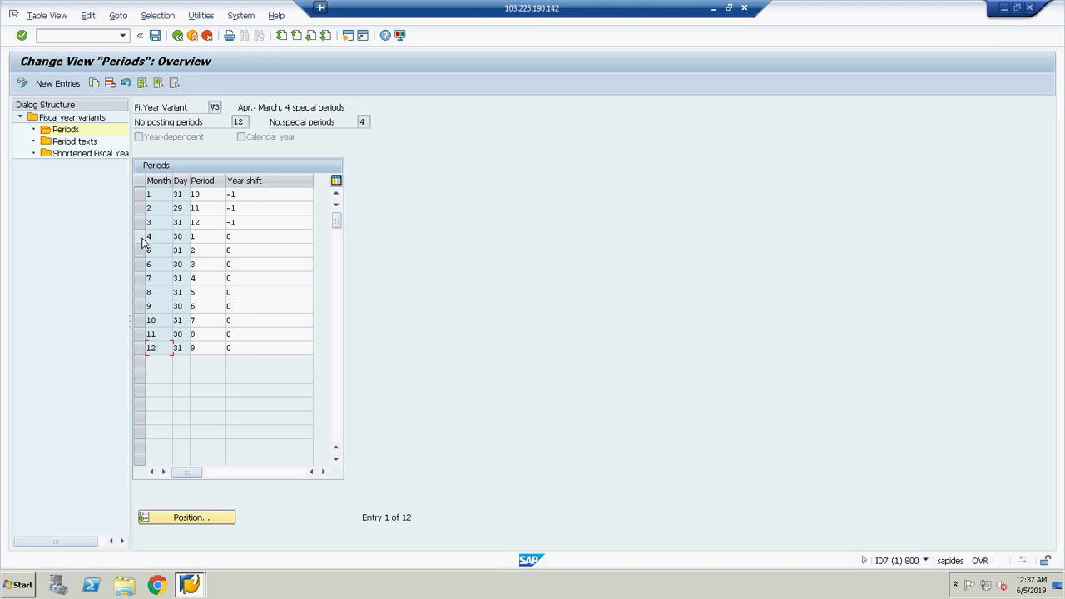
left_click(197, 236)
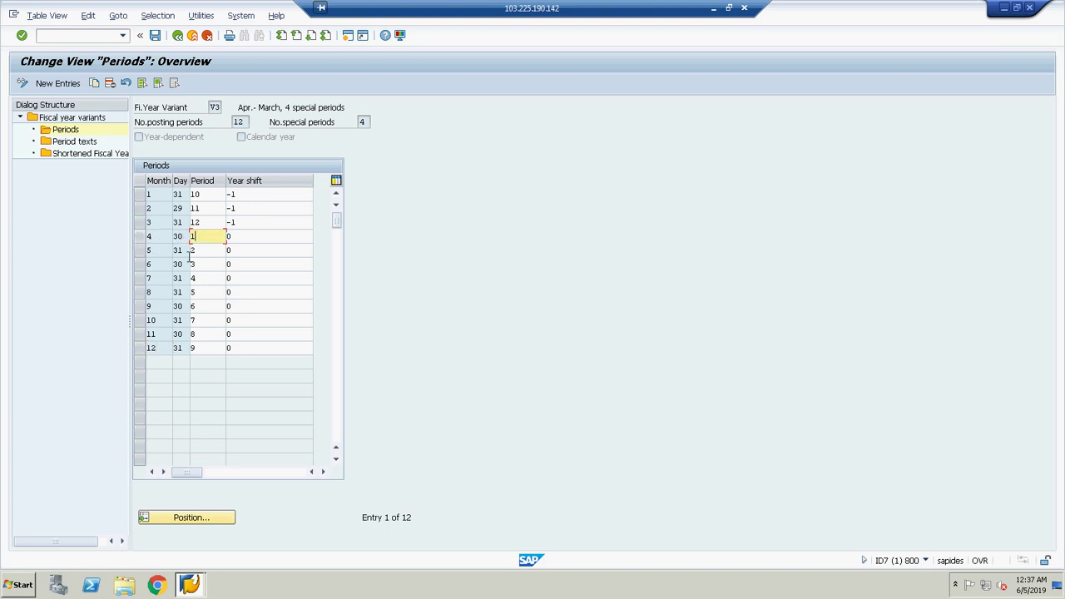
left_click(184, 252)
left_click(199, 251)
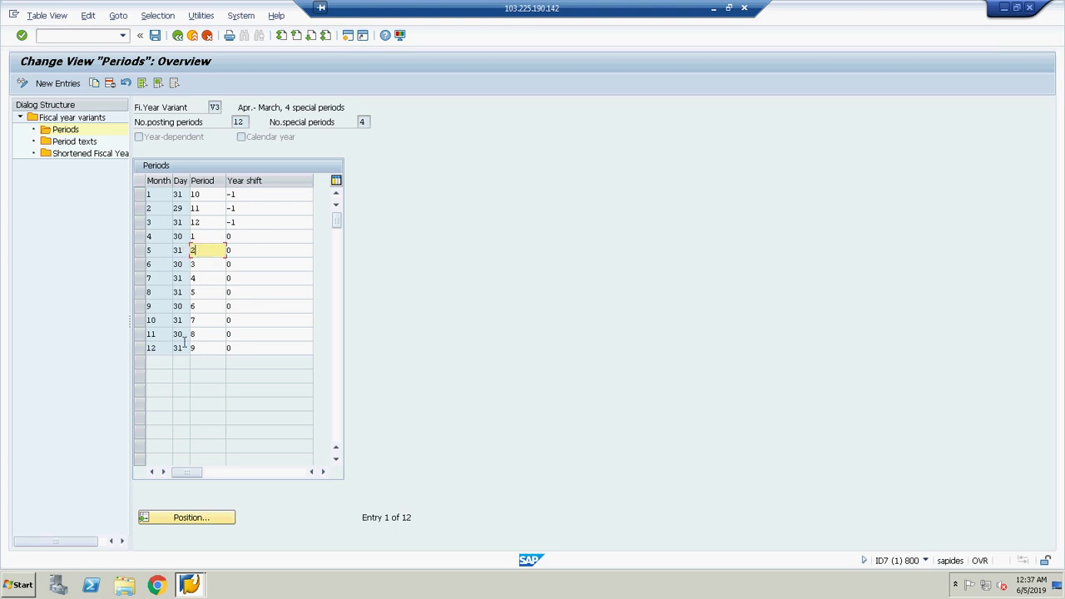
left_click(182, 194)
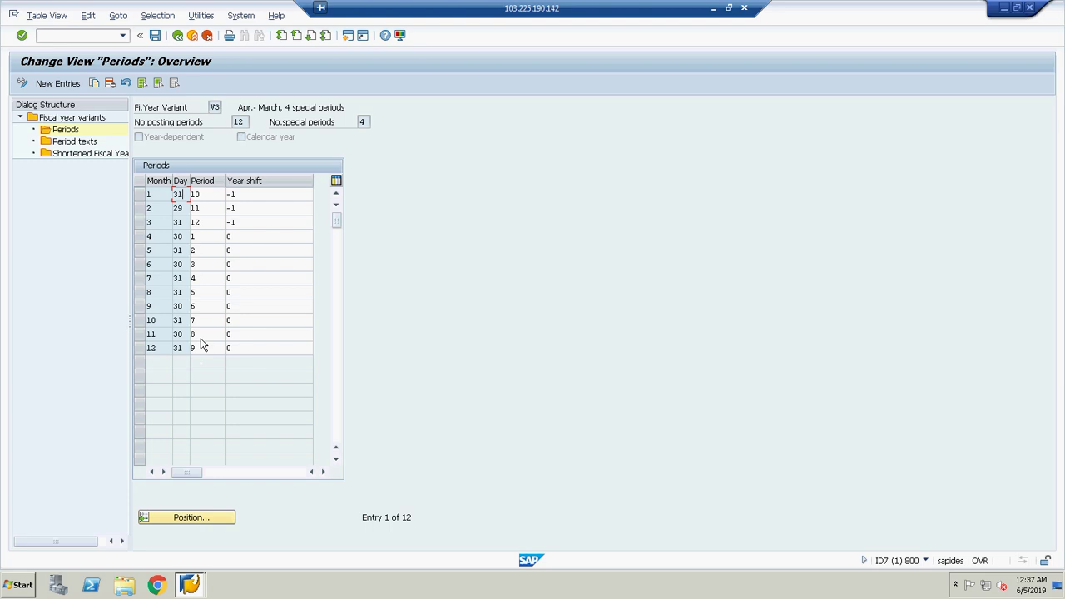
- Return to the IMG, open Assign Company Code to a Fiscal Year Variant and position the list at company code BRPL
left_click(177, 35)
left_click(177, 36)
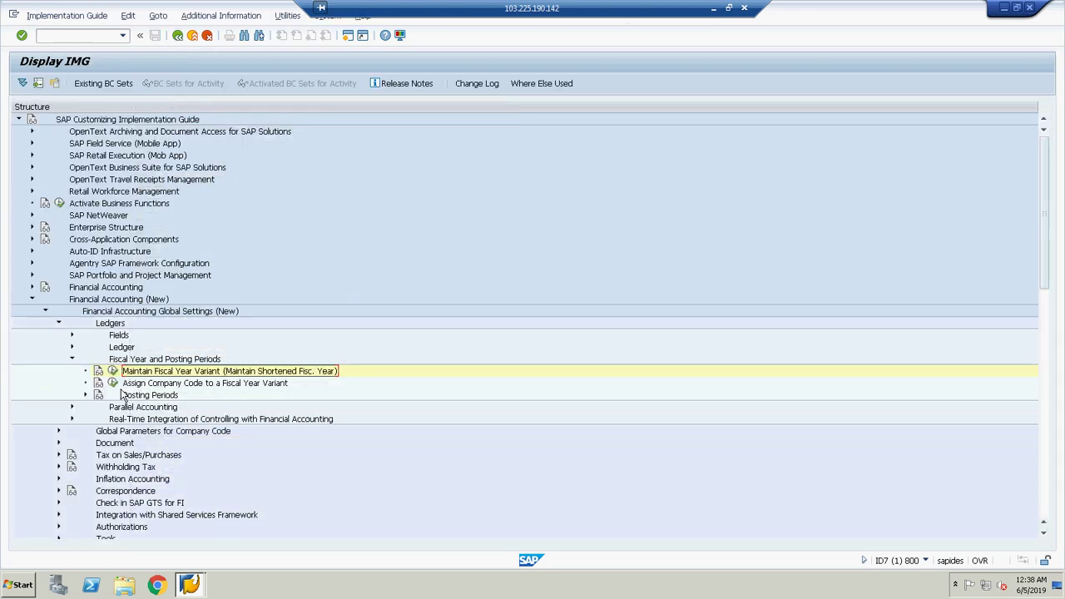
left_click(113, 383)
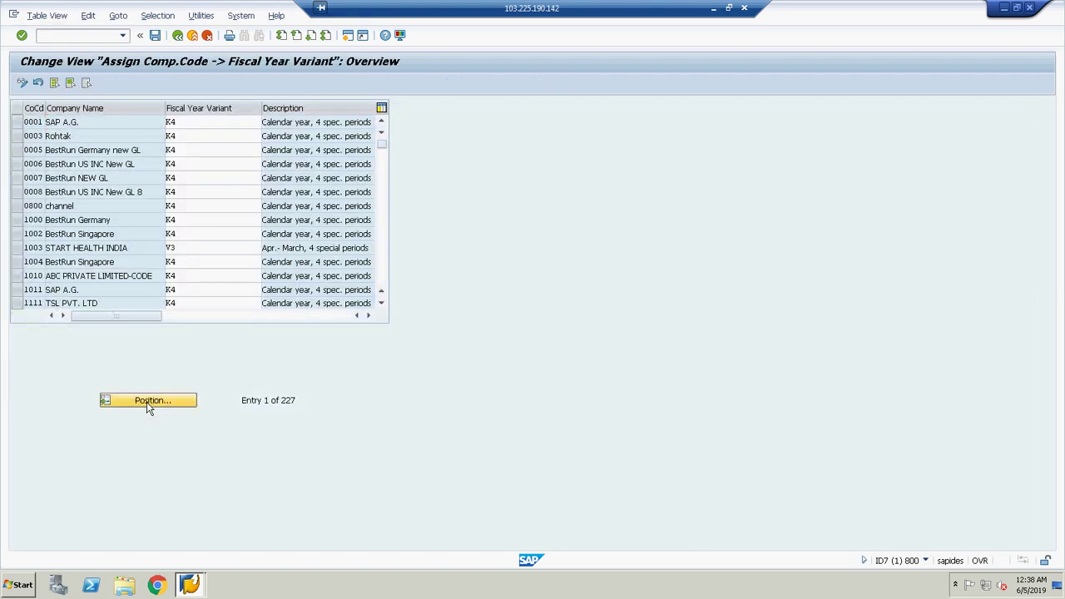
left_click(146, 402)
type("brpl")
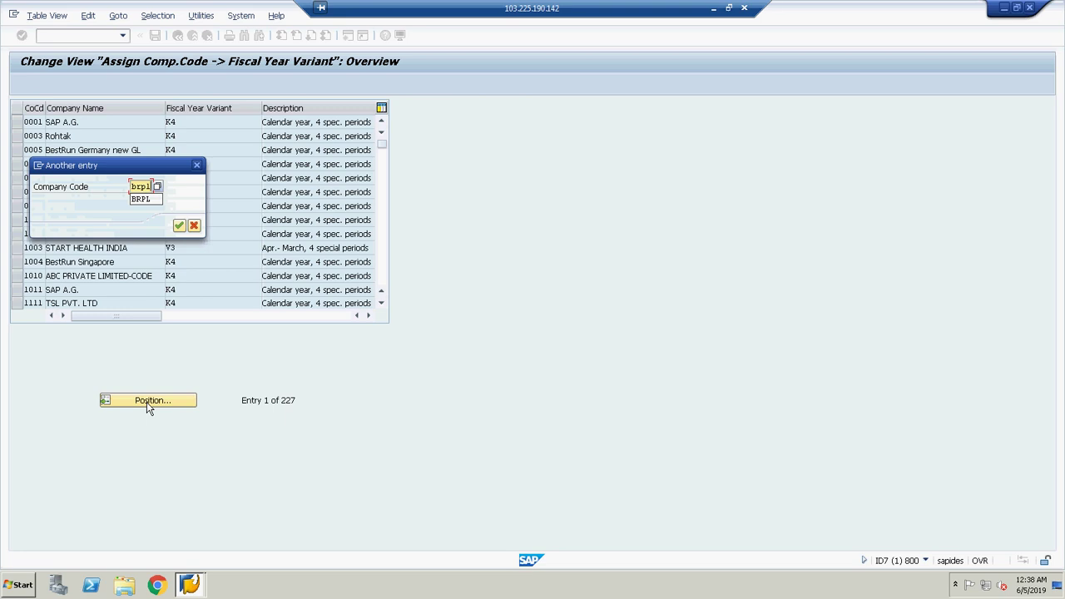
key("Return")
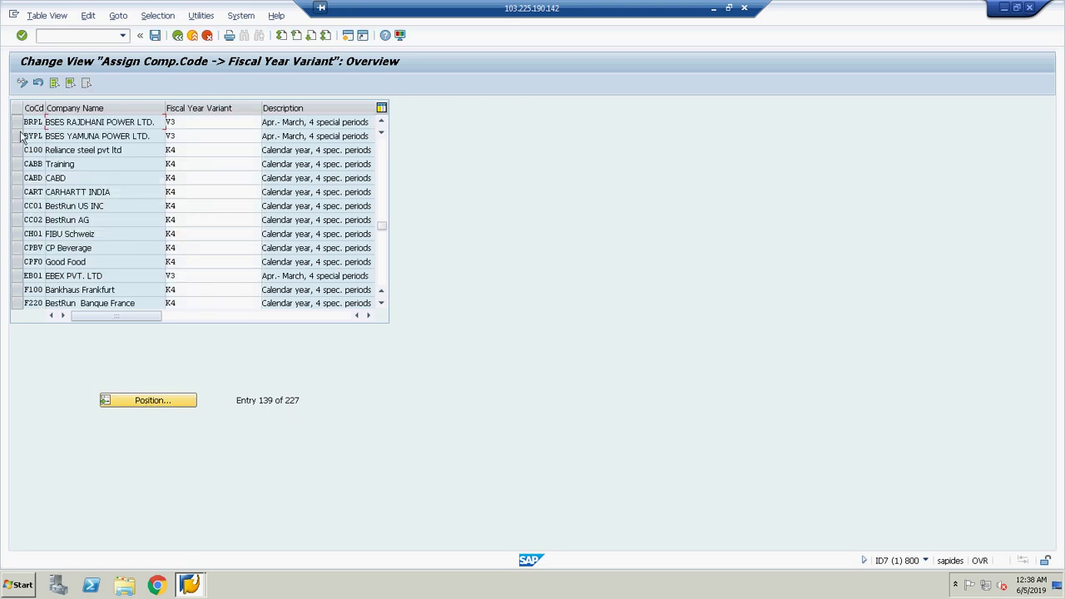
- Assign fiscal year variant V3 to company code BRPL and save the assignment under the proposed customizing request
left_click(210, 122)
key("BackSpace")
key("BackSpace")
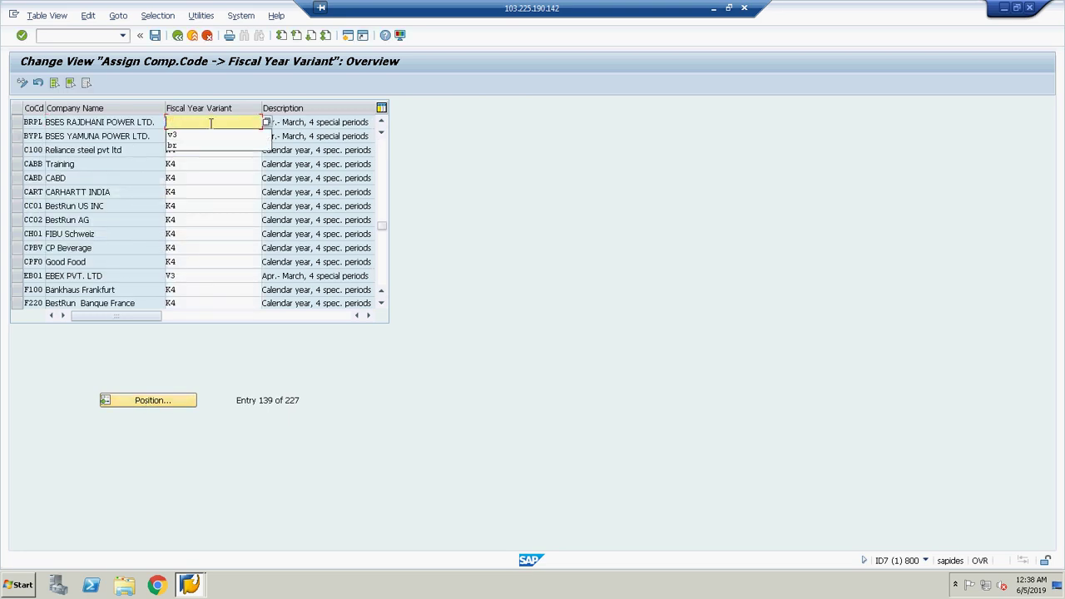
type("v3")
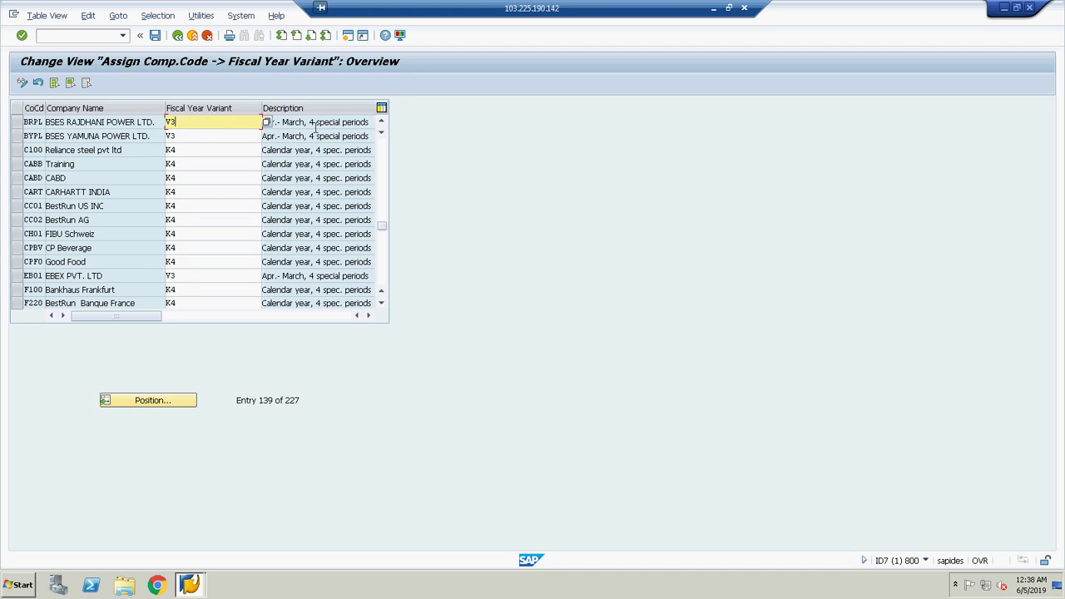
left_click(316, 123)
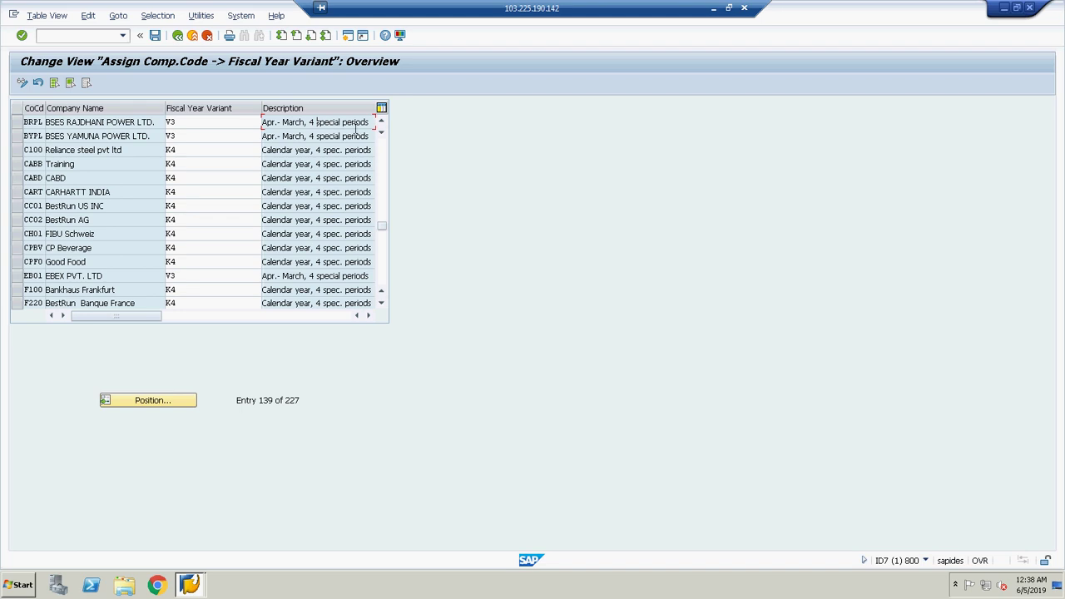
left_click(157, 37)
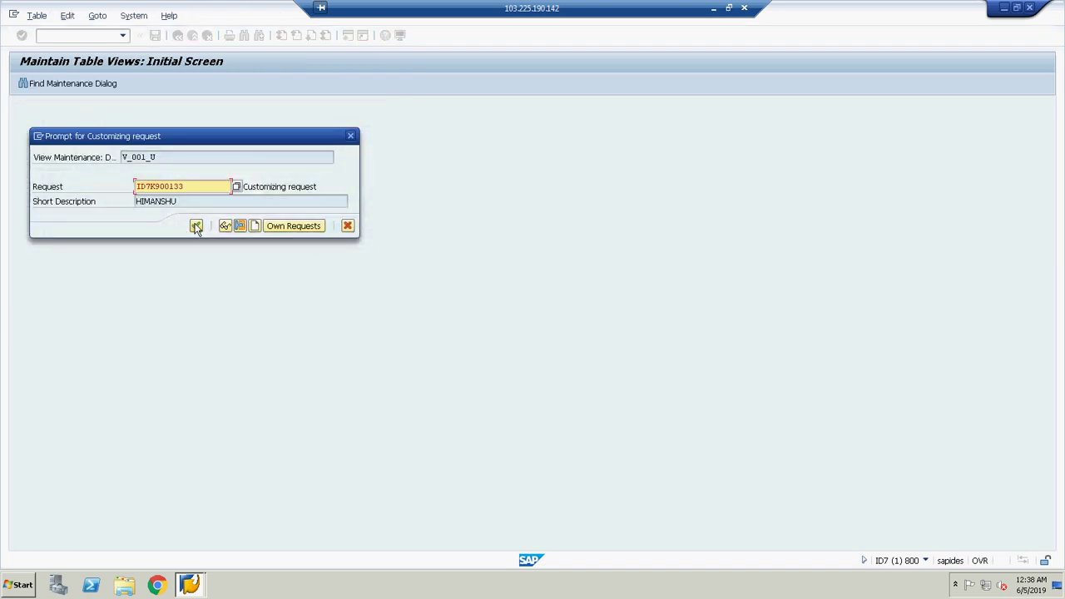
left_click(196, 226)
- Exit the company code assignment view and the IMG back to the SAP Easy Access screen
left_click(178, 36)
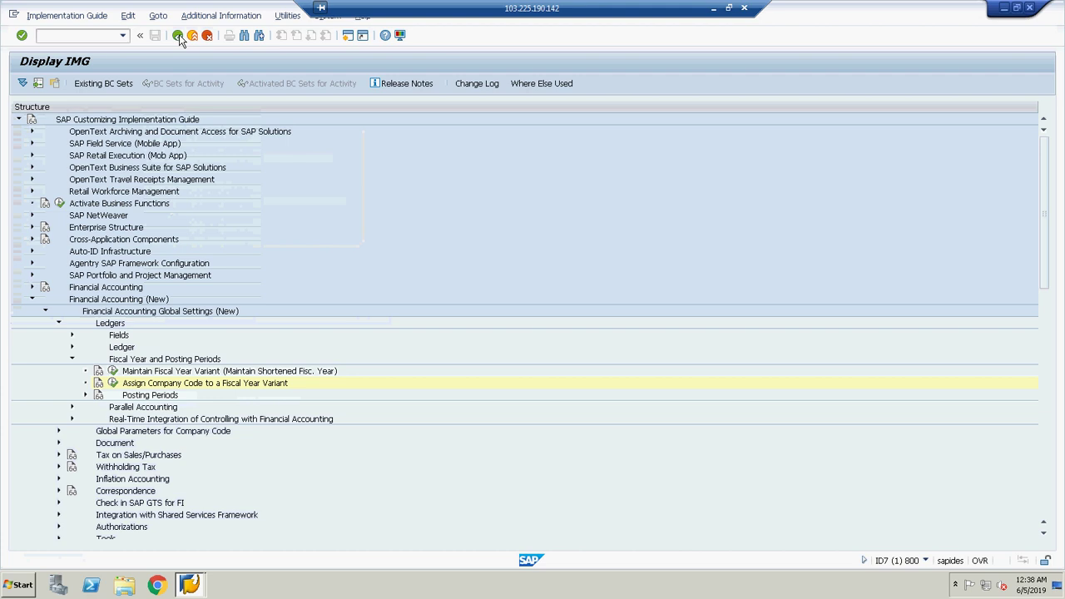
left_click(178, 35)
left_click(179, 36)
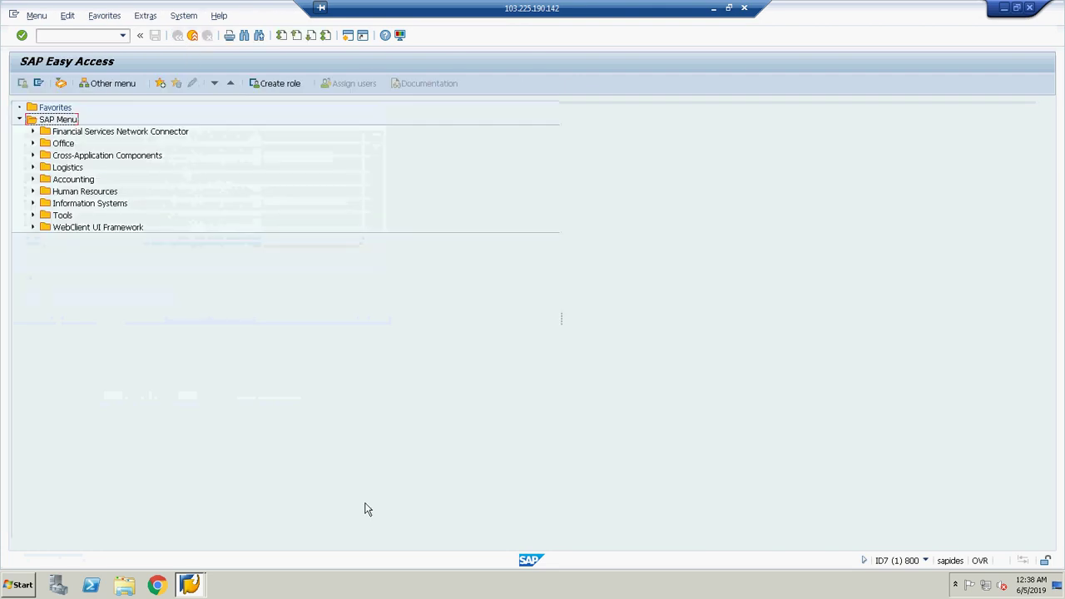
- Switch to the SAP NOTES workbook in Excel and review the fiscal year variant transaction codes and the posting period steps below them
left_click(713, 9)
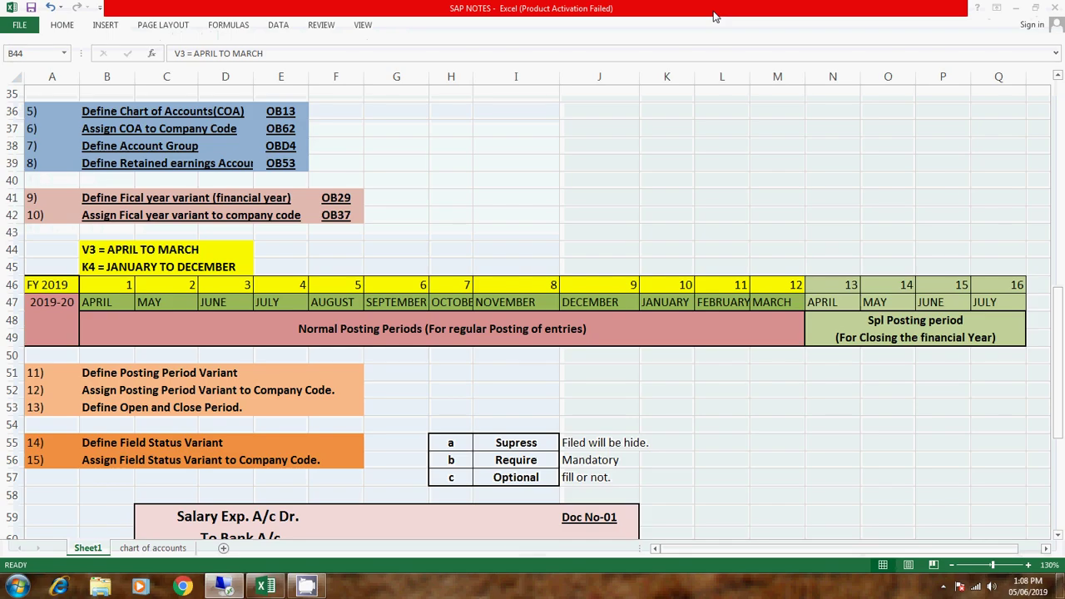
left_click(334, 203)
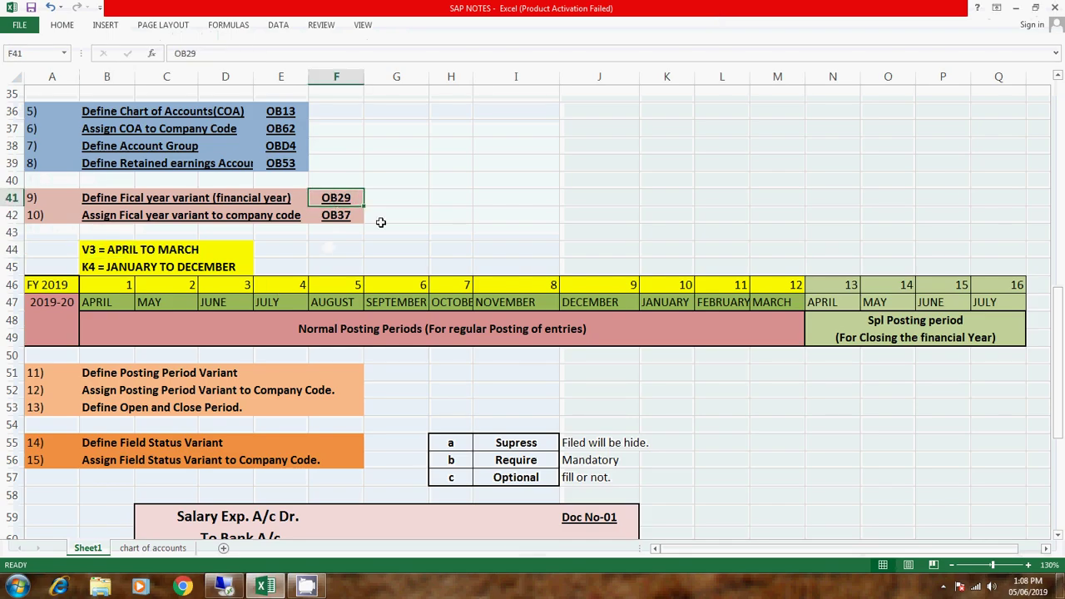
left_click(335, 215)
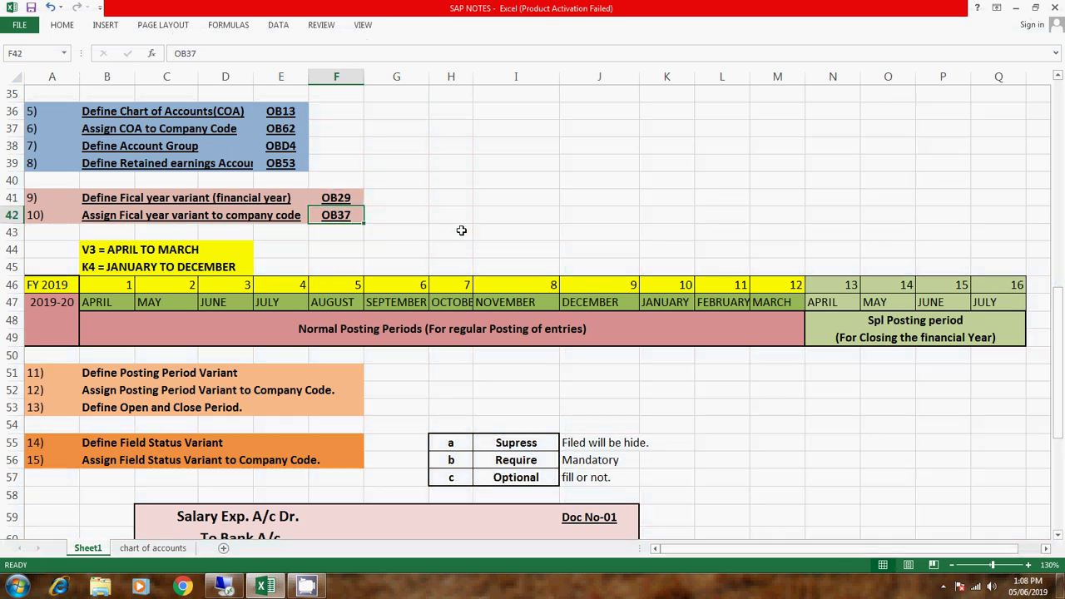
left_click_drag(1061, 310, 108, 367)
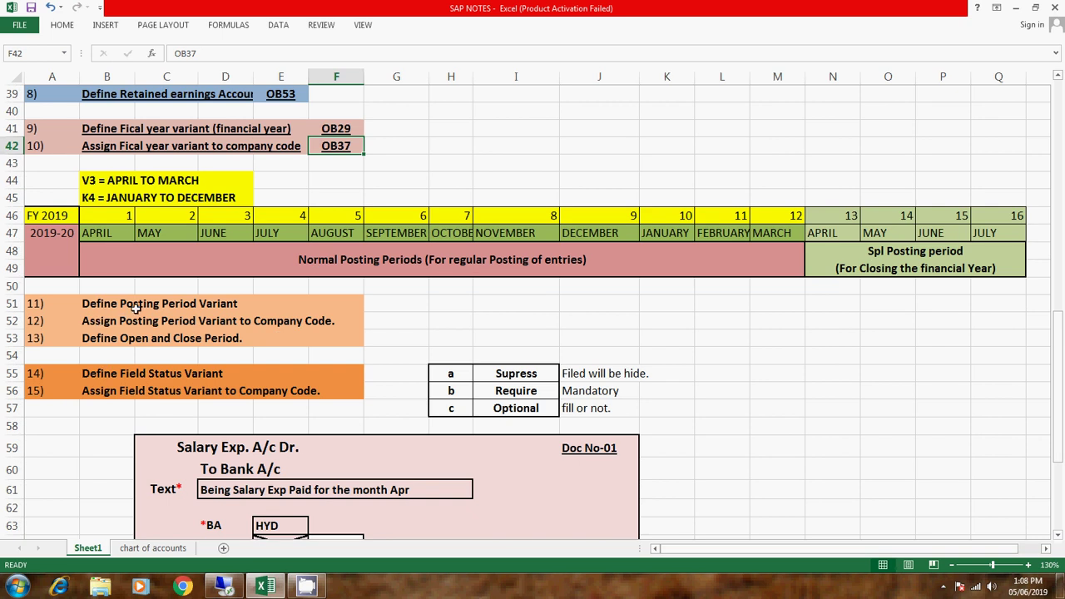